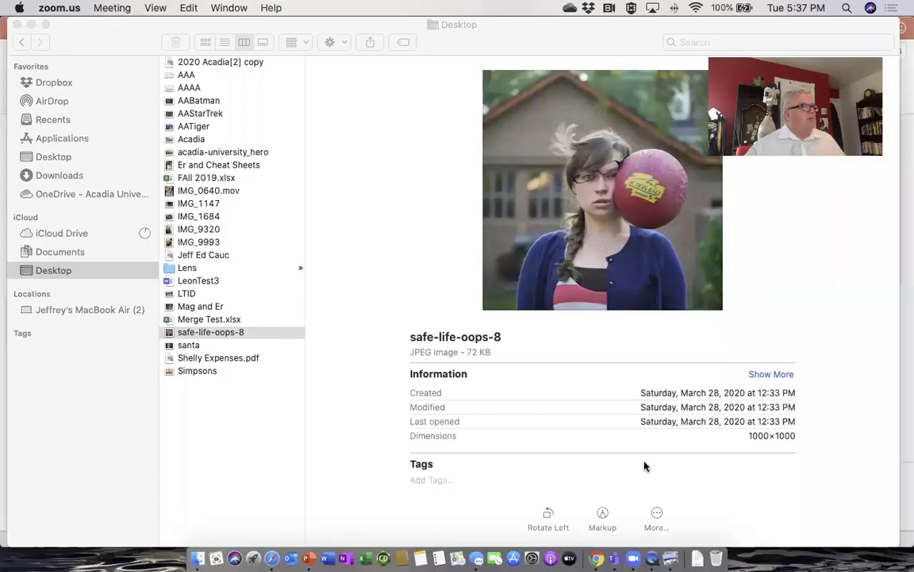
Step: Switch to Finder and take a screenshot of the selected portion framing the safe-life-oops-8 photo preview
key(super+Tab)
click(176, 274)
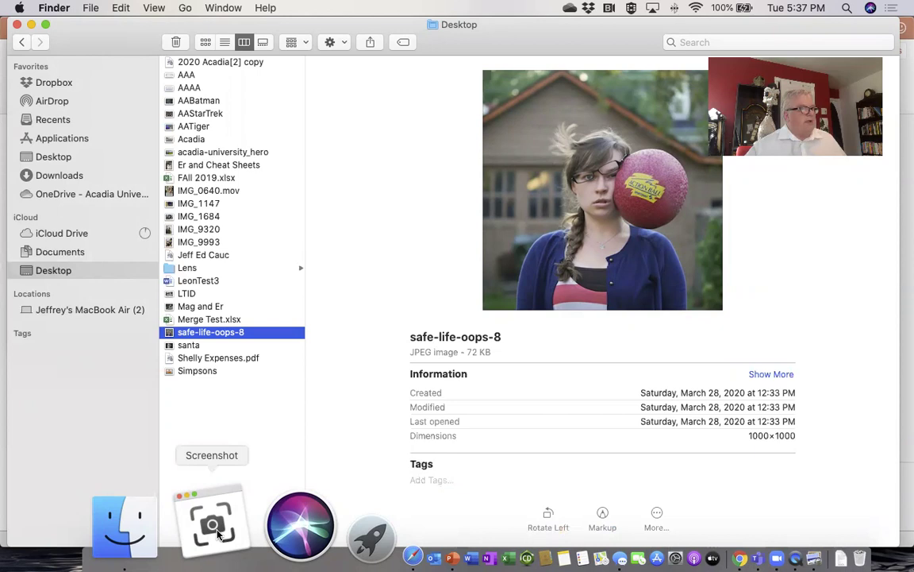
click(219, 534)
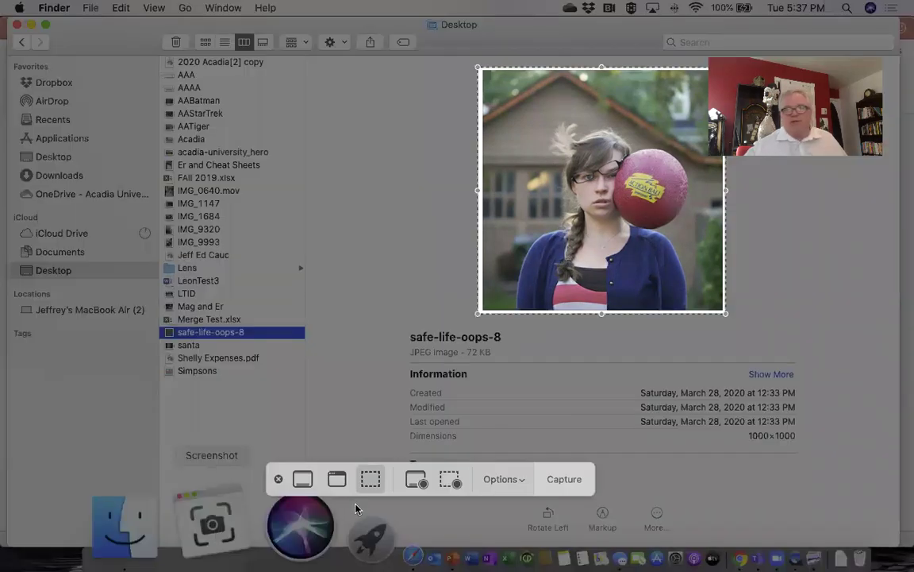
click(304, 478)
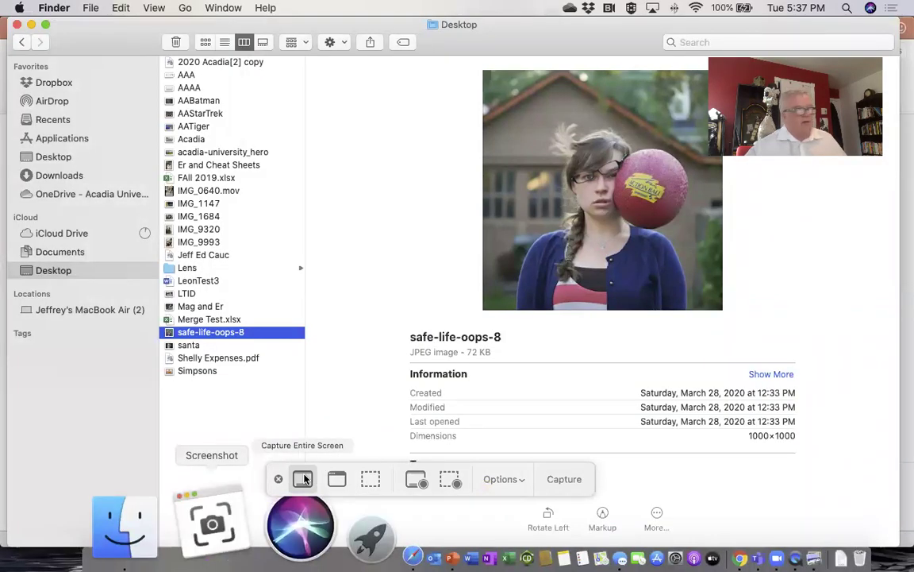
click(336, 479)
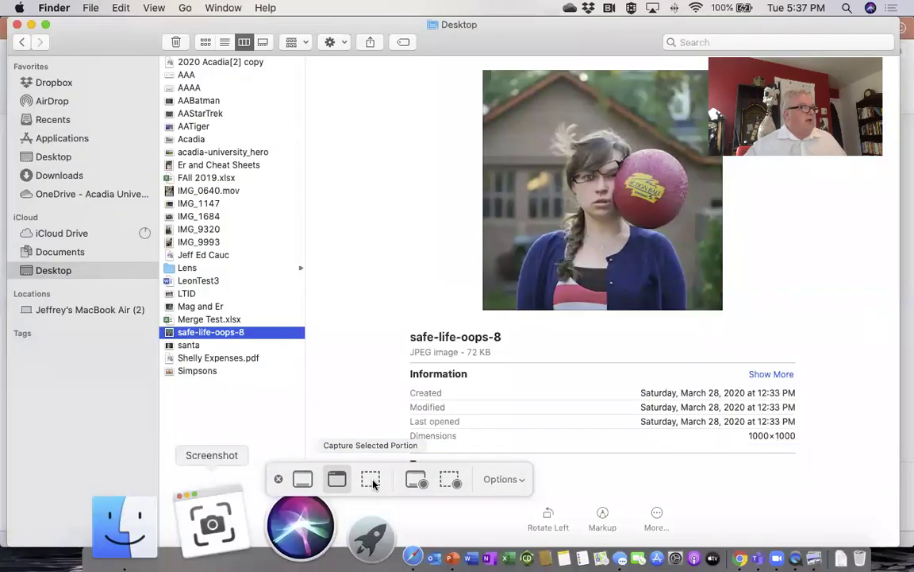
click(372, 479)
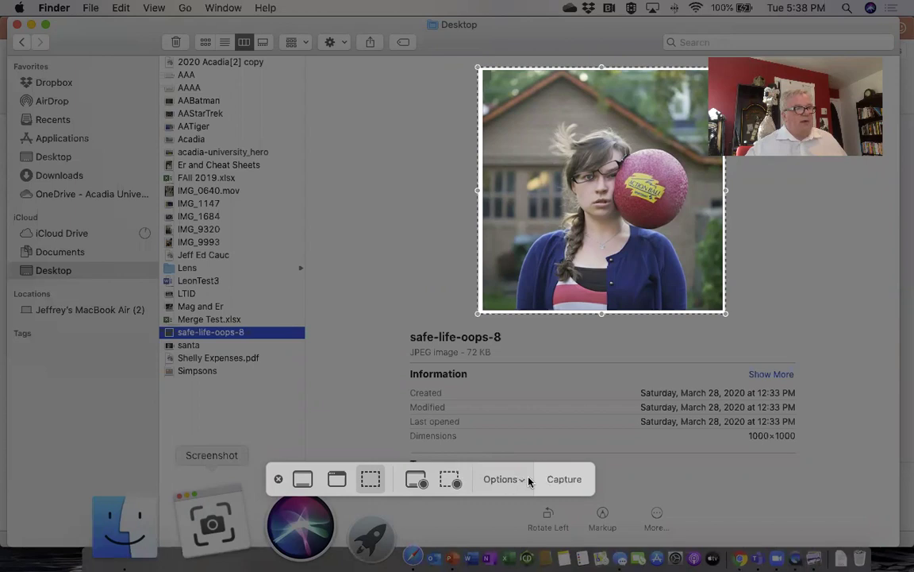
click(559, 480)
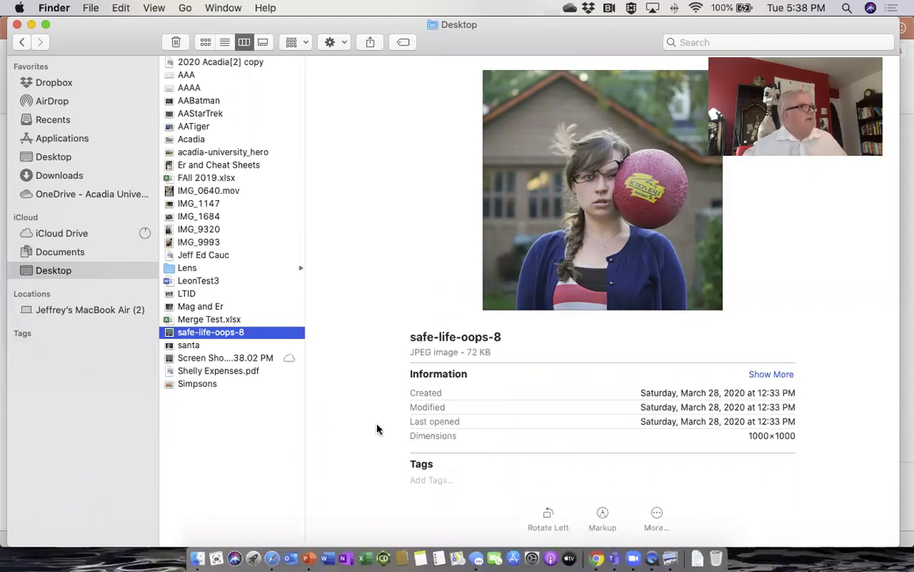
Step: View the new screenshot from the Desktop folder in Preview, close it and quit Preview
click(219, 358)
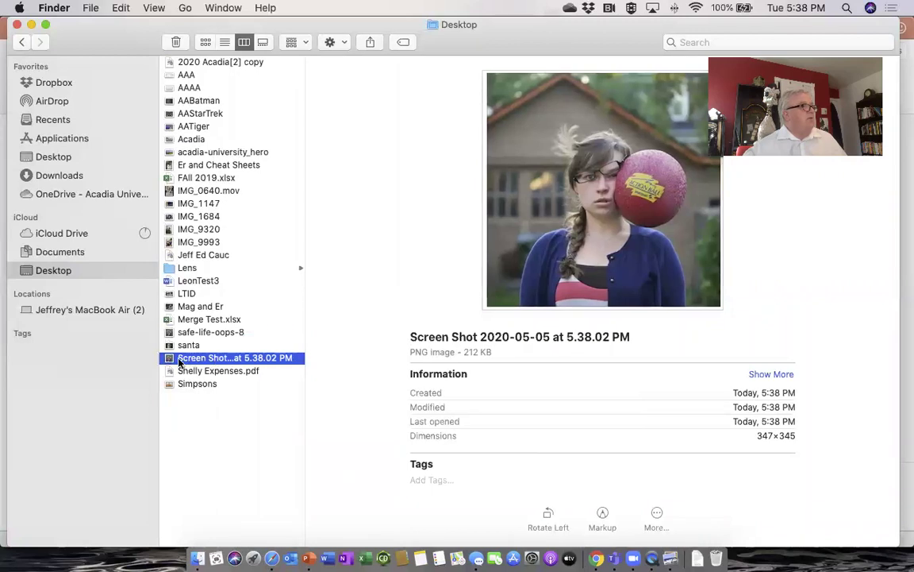
double_click(179, 362)
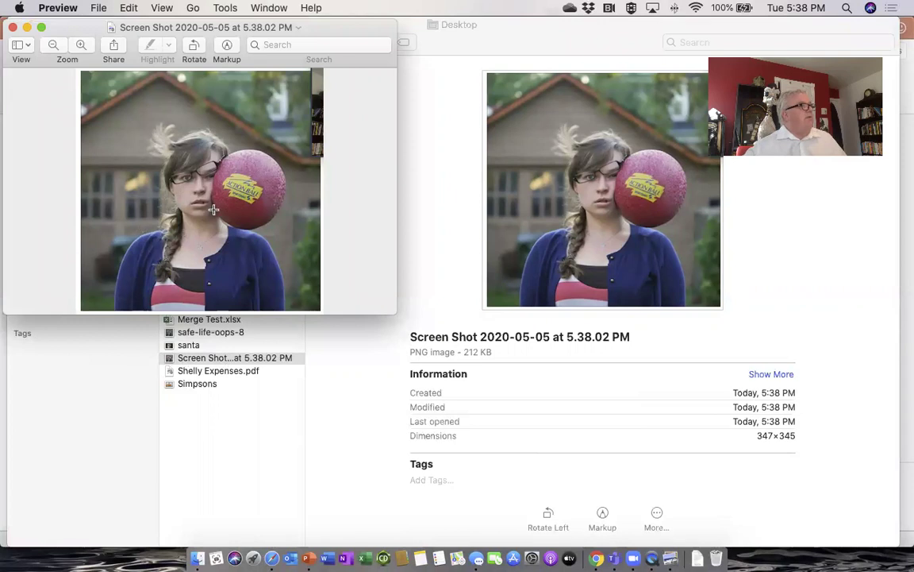
click(13, 28)
click(60, 8)
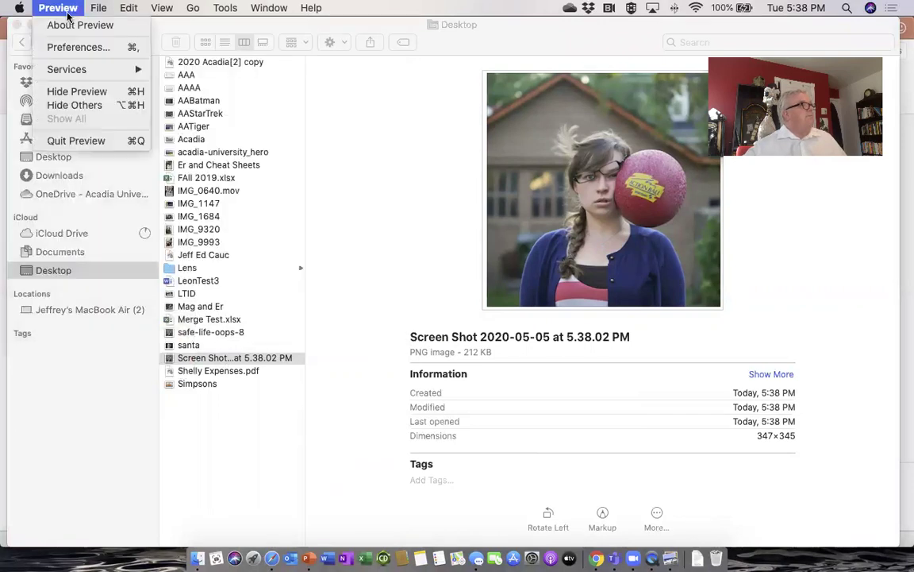
click(90, 140)
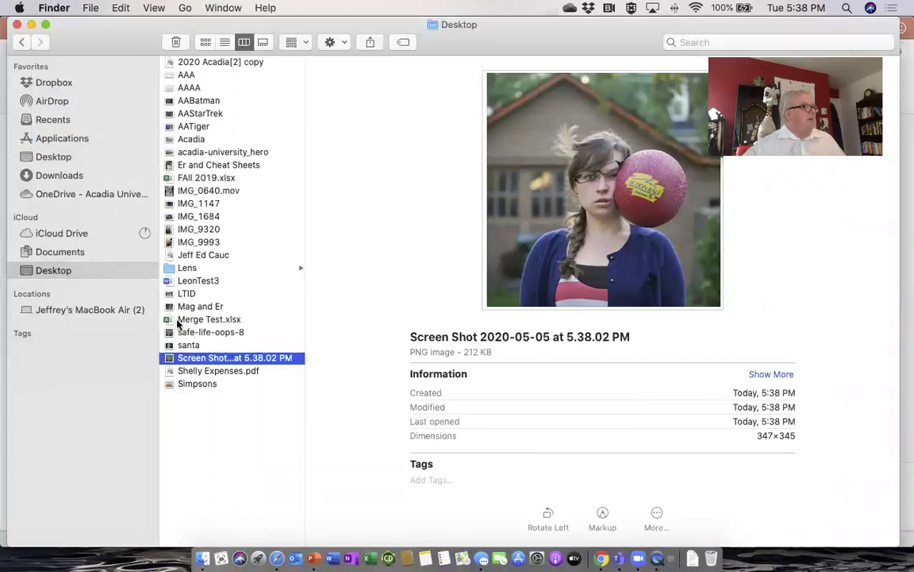
Step: Examine Screenshot's two screen-recording modes and its save location, timer and microphone options, and dismiss the tool
click(225, 542)
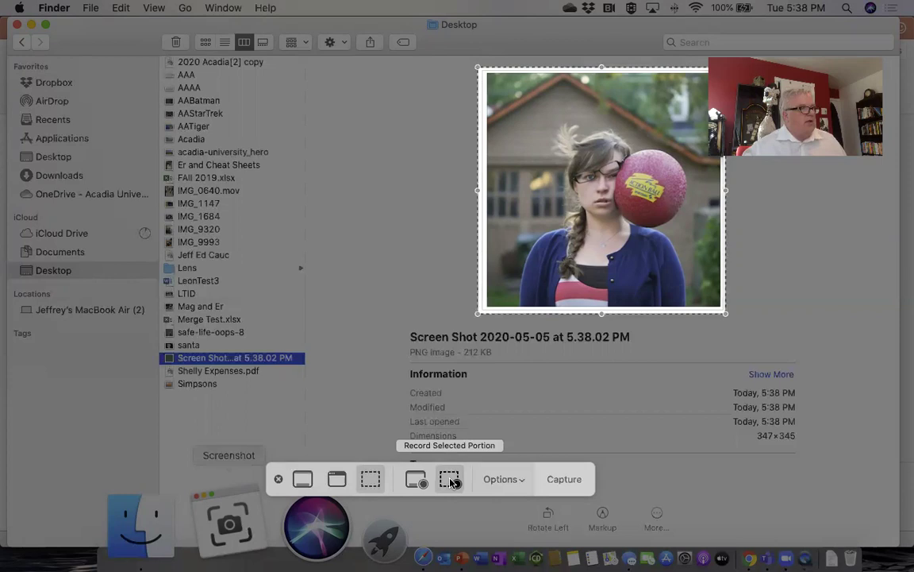
click(450, 480)
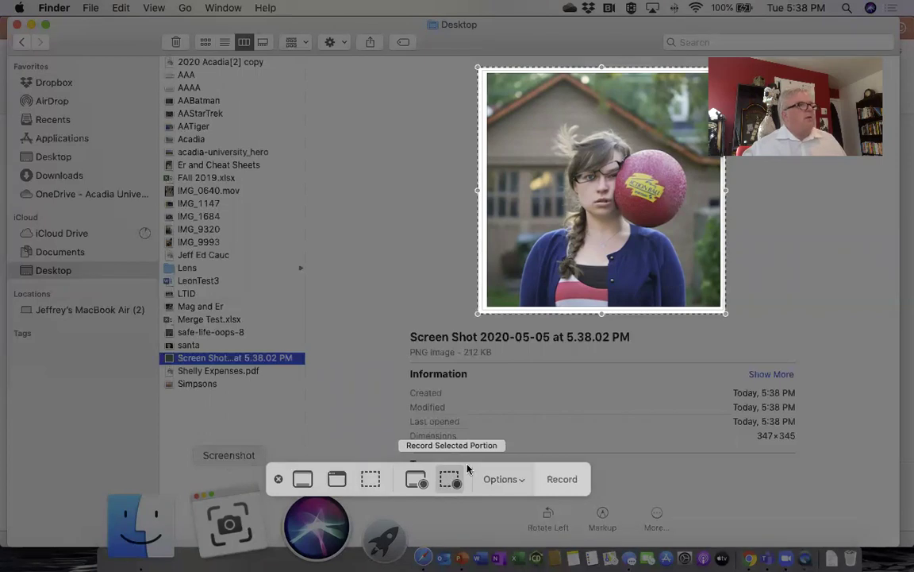
drag(530, 305, 448, 319)
click(418, 479)
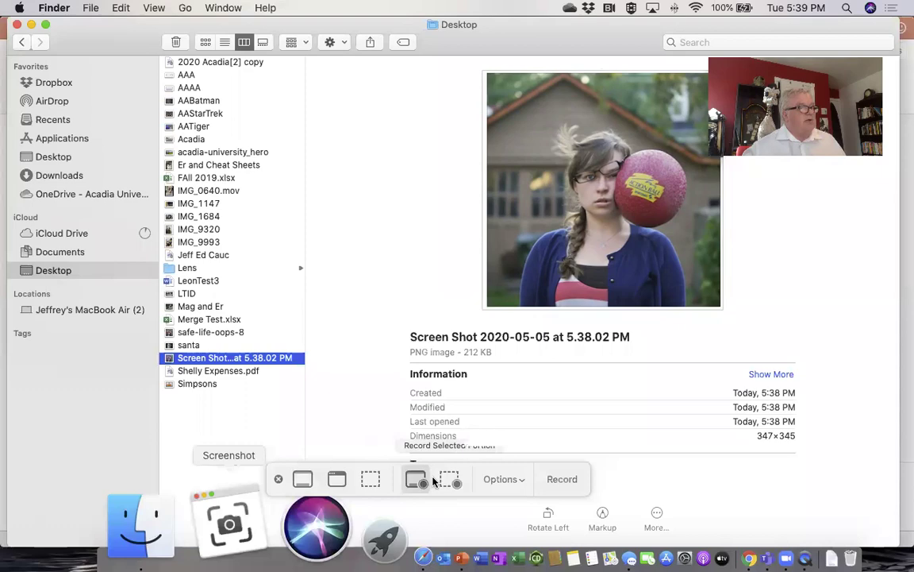
click(520, 484)
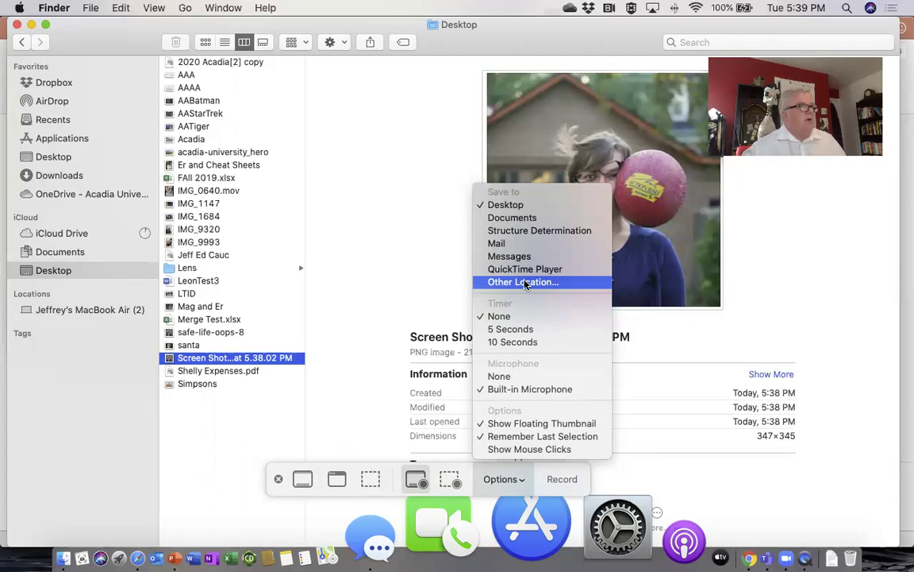
click(510, 480)
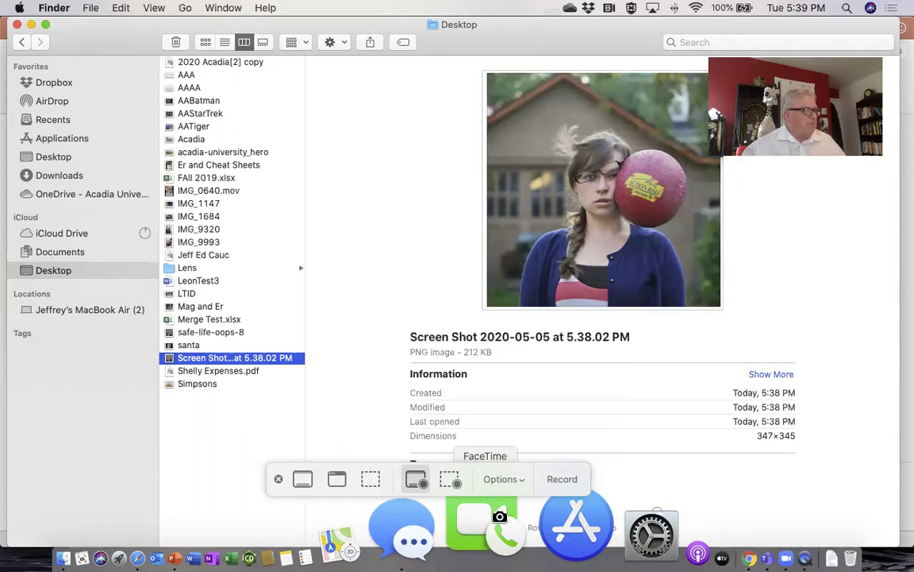
key(Escape)
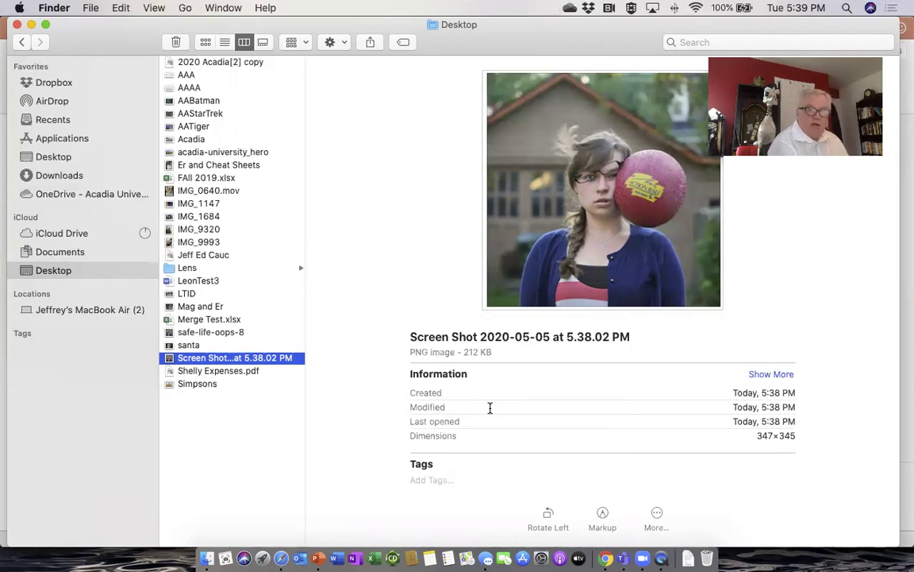
key(super+shift+4)
key(space)
key(super+shift+5)
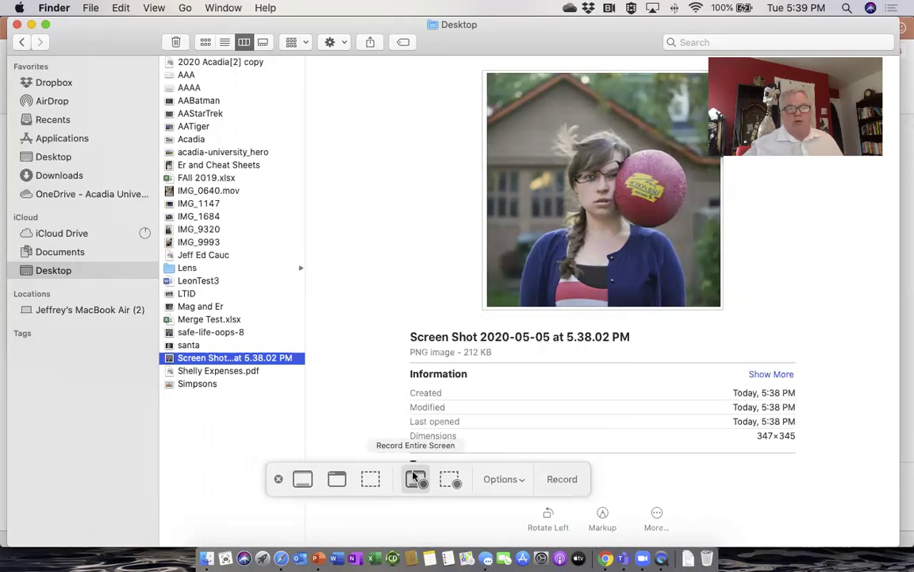
key(Escape)
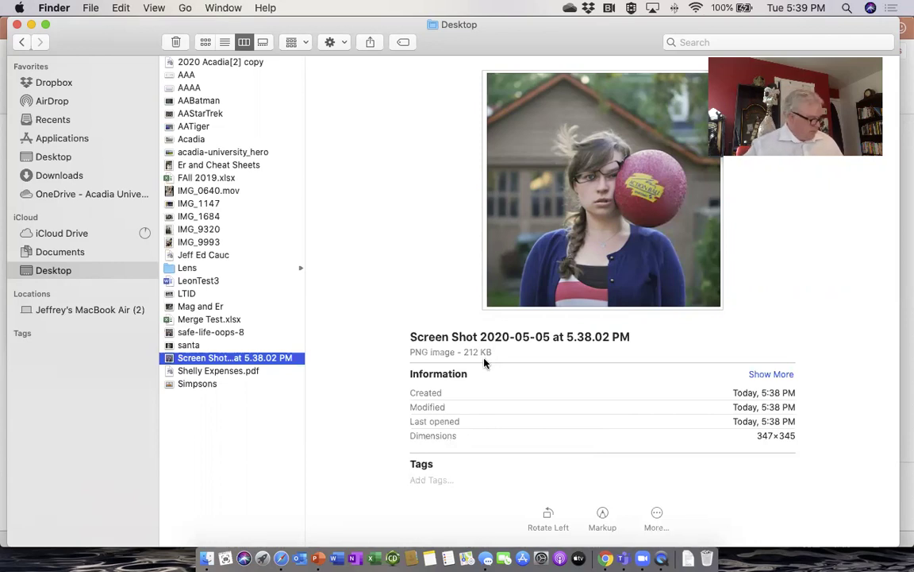
Step: Switch to the PowerPoint slide show and record the entire screen while presenting from the IR Spectroscopy slide, ending the recording when finished
key(super+Tab)
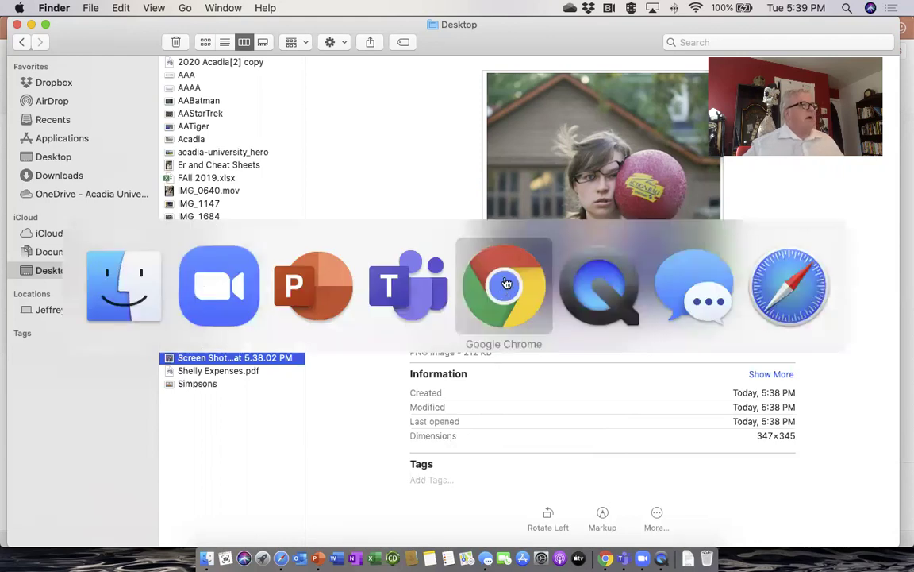
click(292, 288)
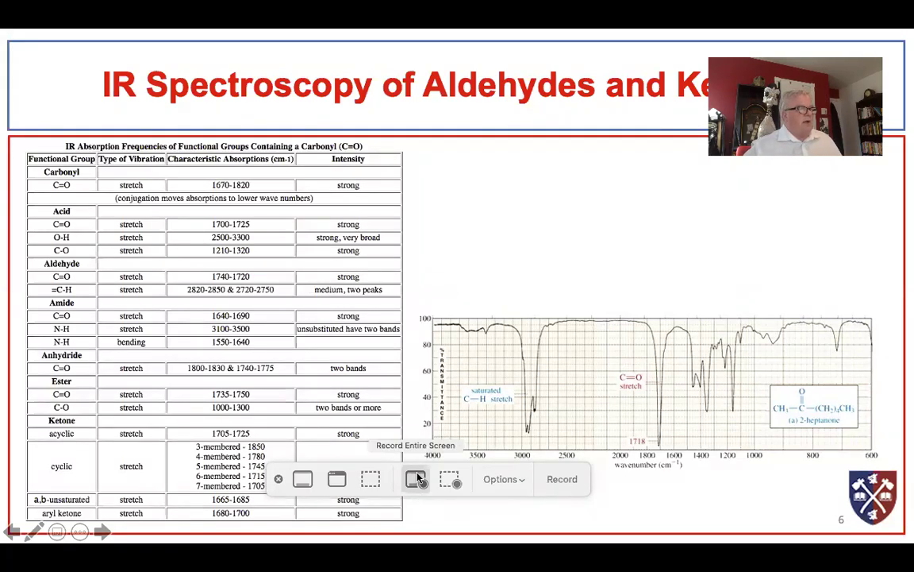
click(450, 479)
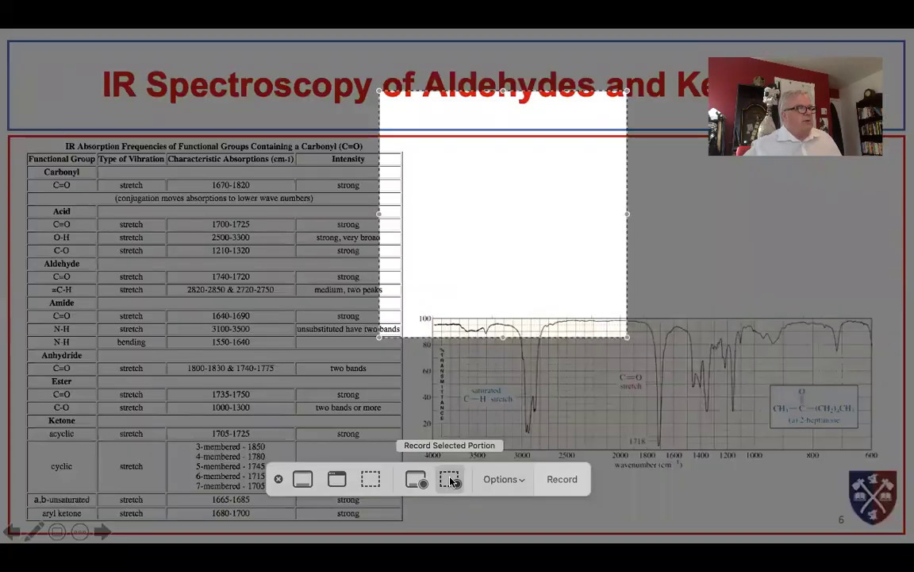
click(411, 480)
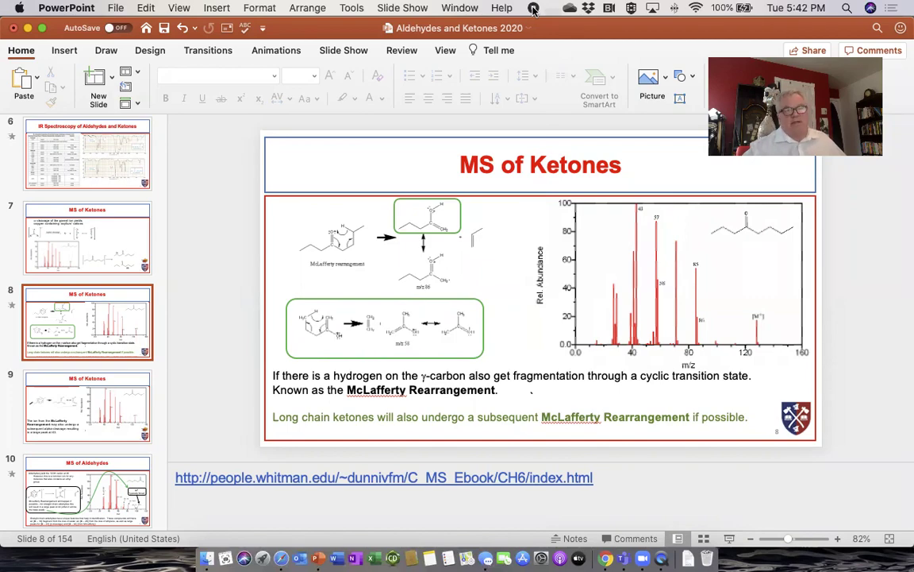
click(534, 8)
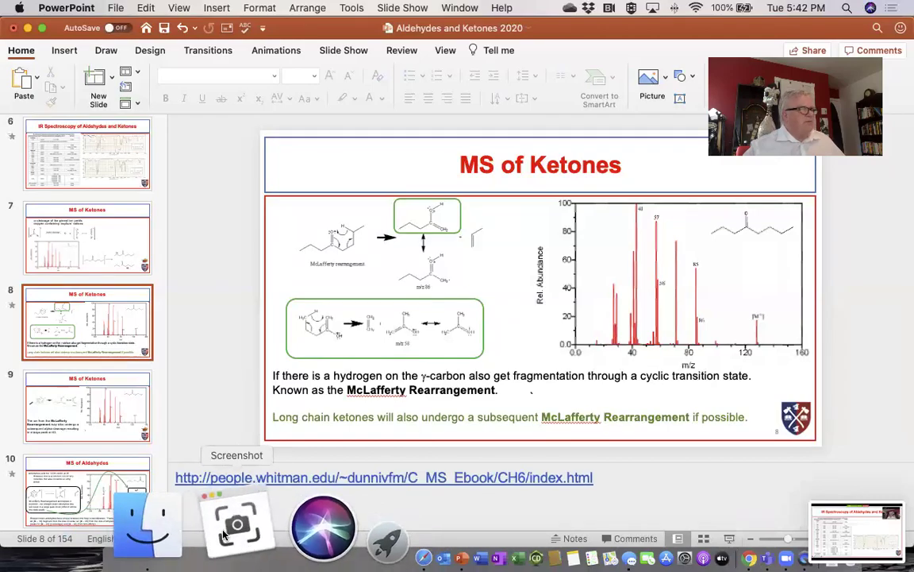
Step: Check Screenshot's options for where recordings are saved, and dismiss the tool
click(224, 537)
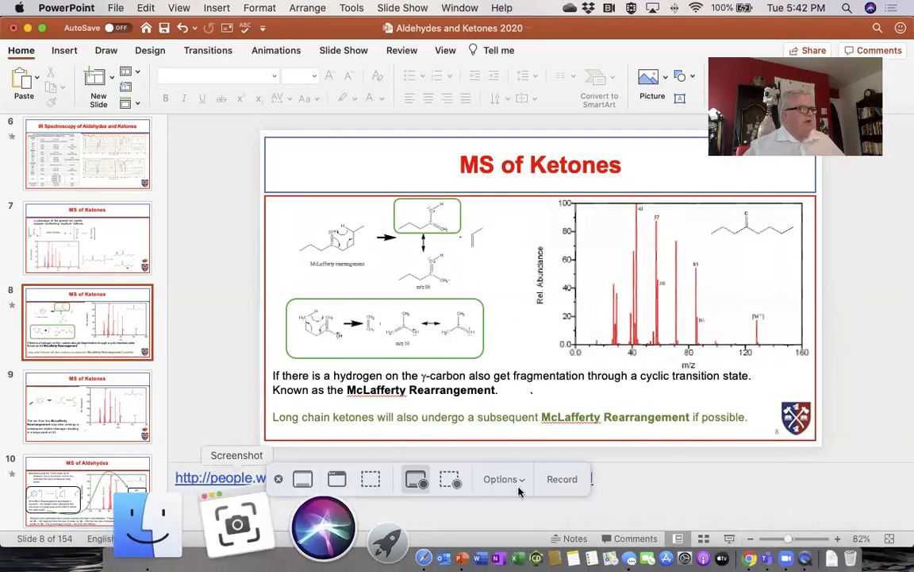
click(522, 484)
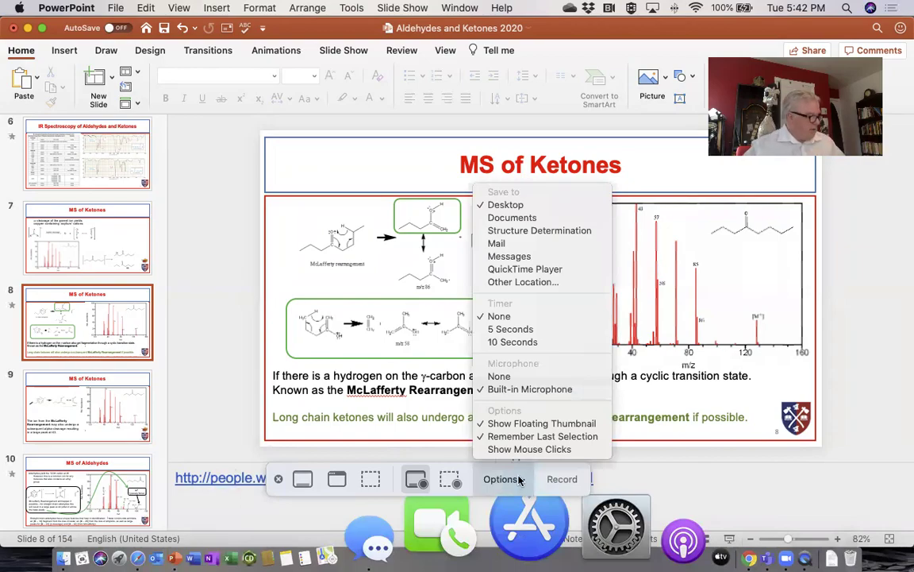
click(520, 478)
key(Escape)
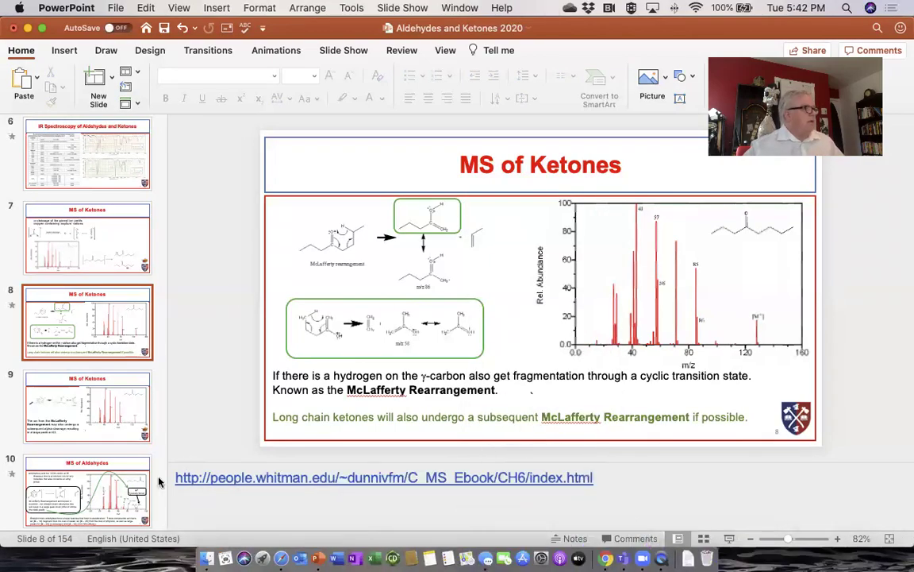
Step: Switch to Finder and open the new screen recording from the Desktop folder in QuickTime Player
click(208, 528)
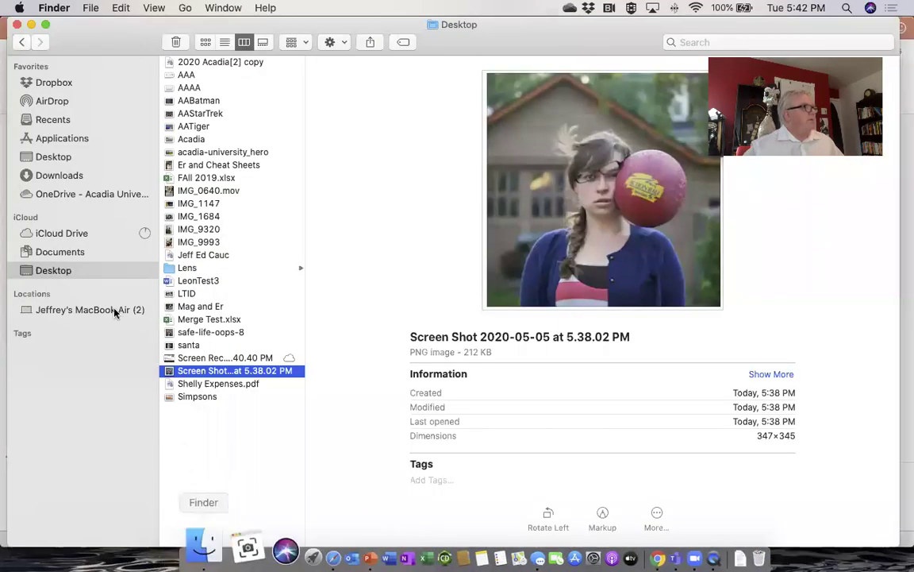
click(206, 361)
click(206, 359)
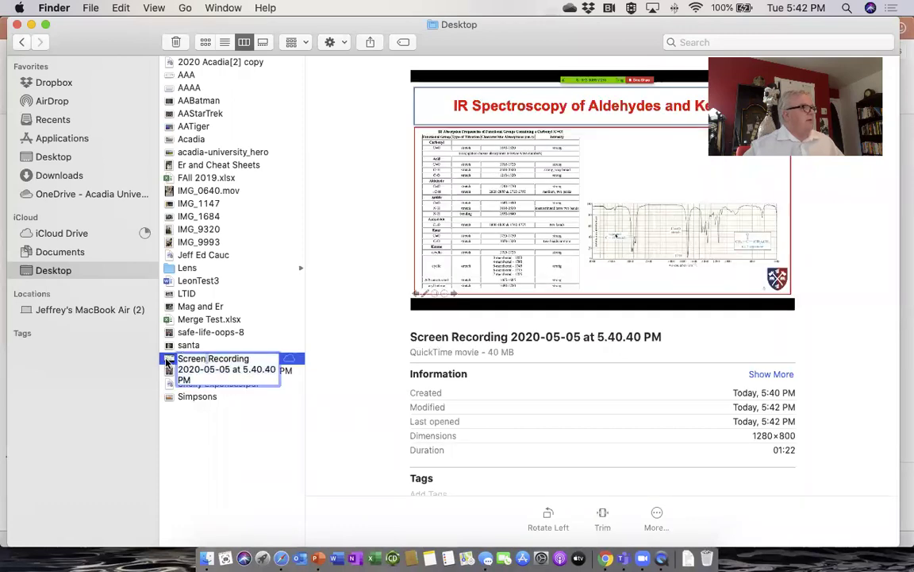
click(171, 361)
double_click(171, 360)
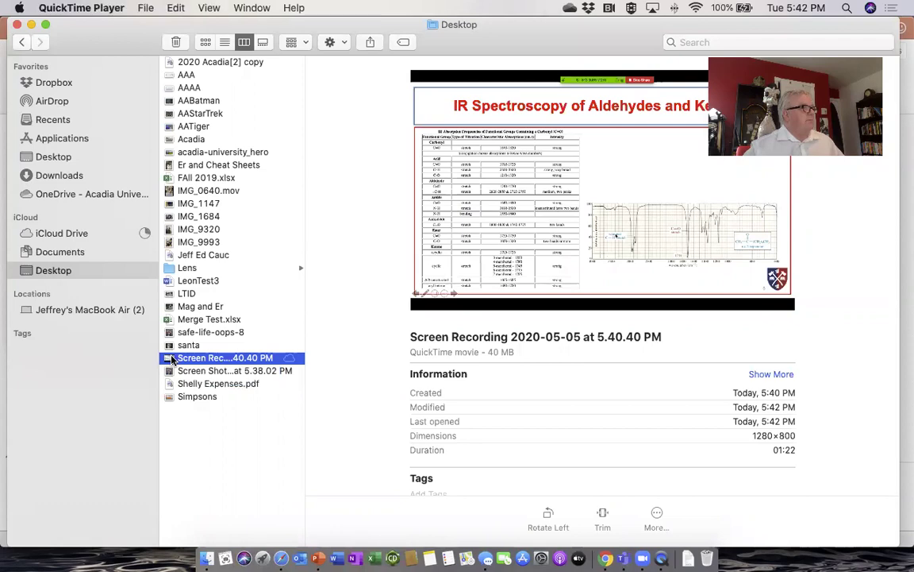
Step: Play the first few seconds of the recording, pause it, shrink and reposition its window, and close it
click(458, 432)
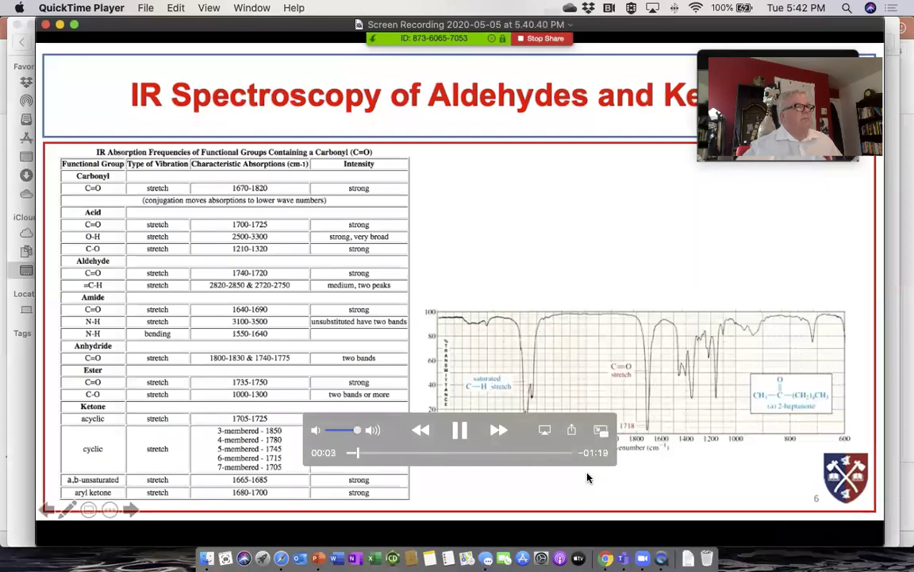
click(459, 432)
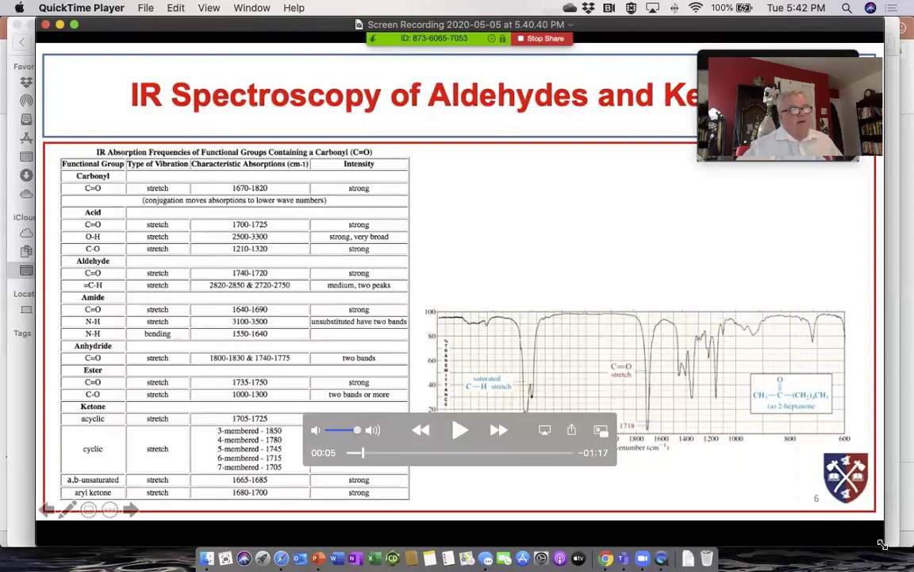
key(super+minus)
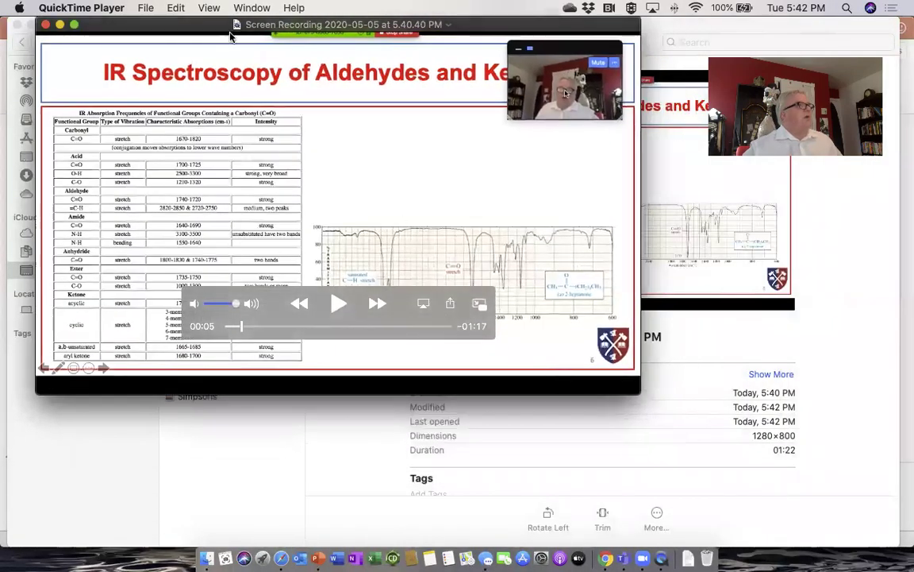
drag(213, 28, 214, 77)
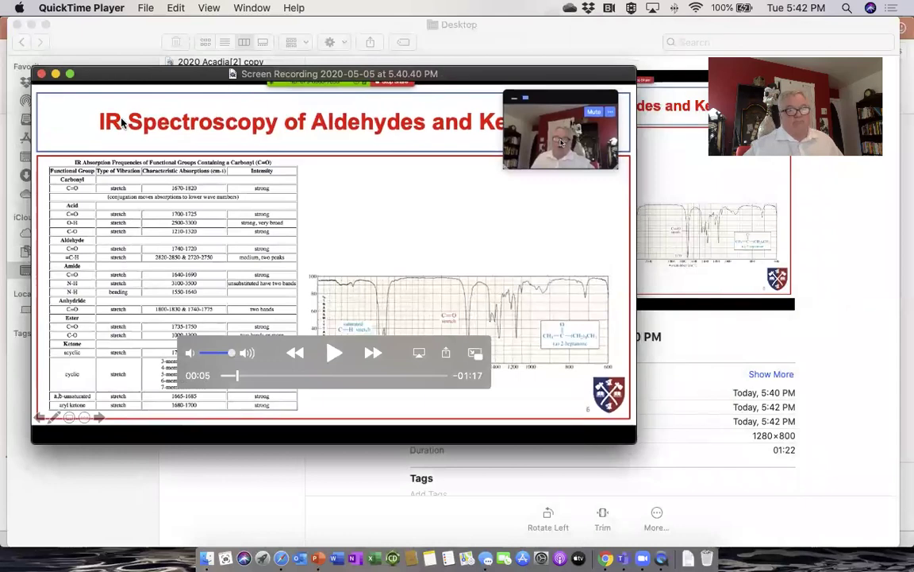
click(41, 74)
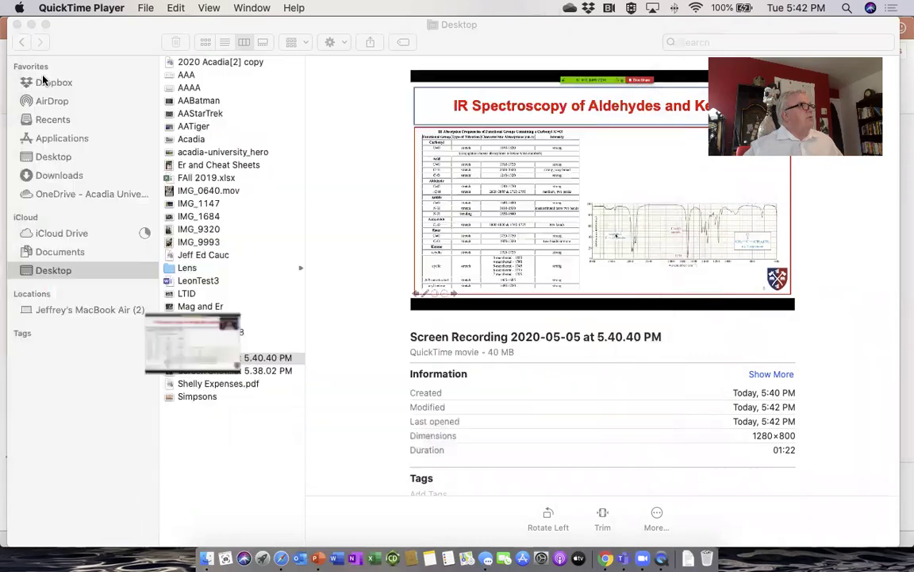